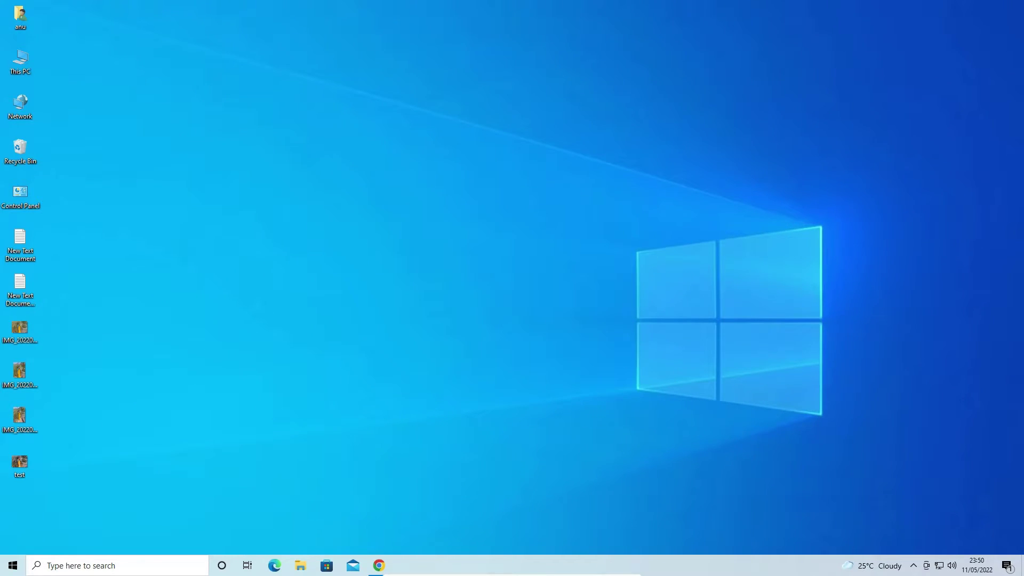
- Rerun the 'hp laserjet pro M404dn' driver search and open the support.hp.com downloads result in a new tab
left_click(384, 569)
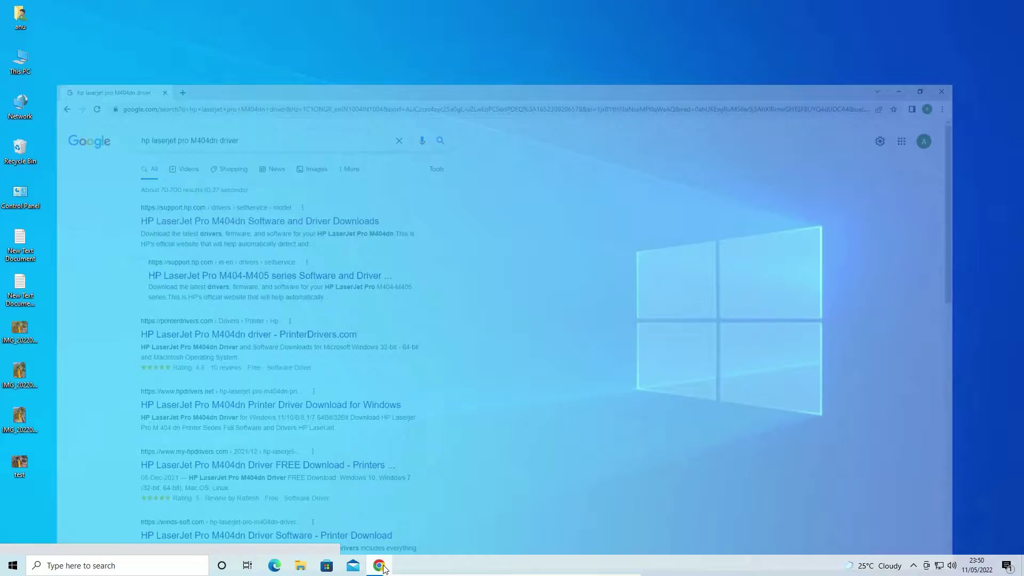
double_click(190, 66)
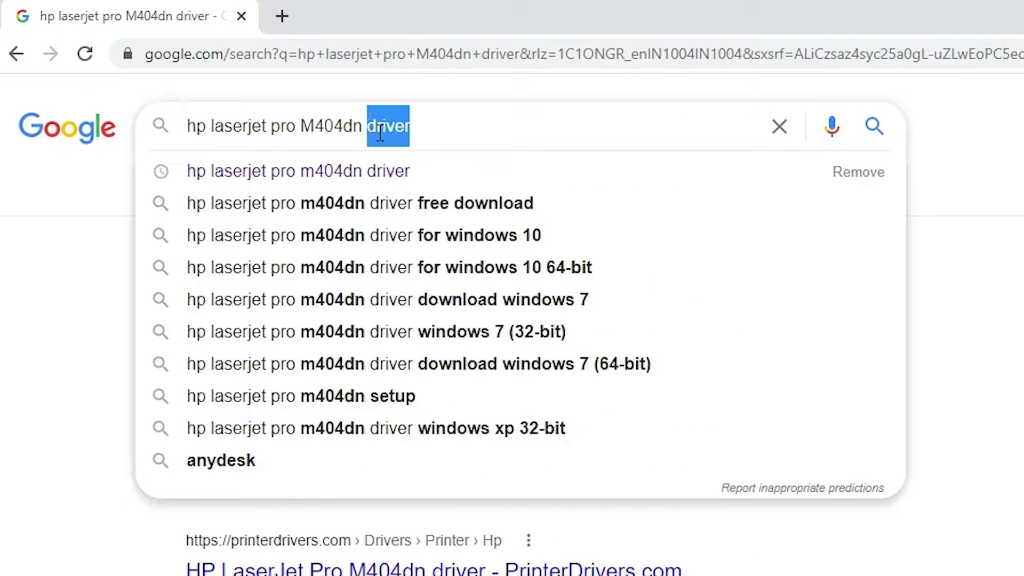
triple_click(379, 133)
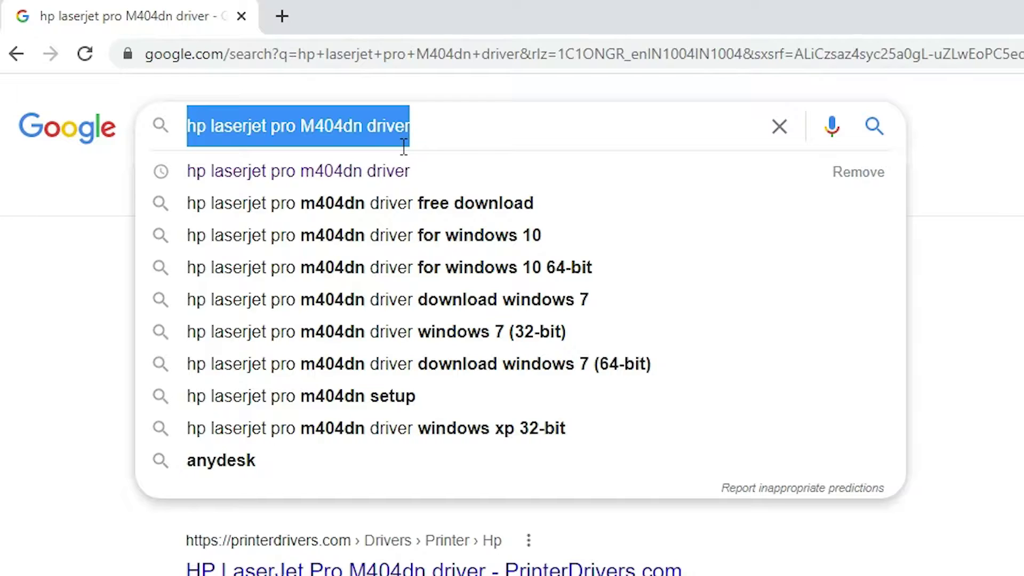
key("Return")
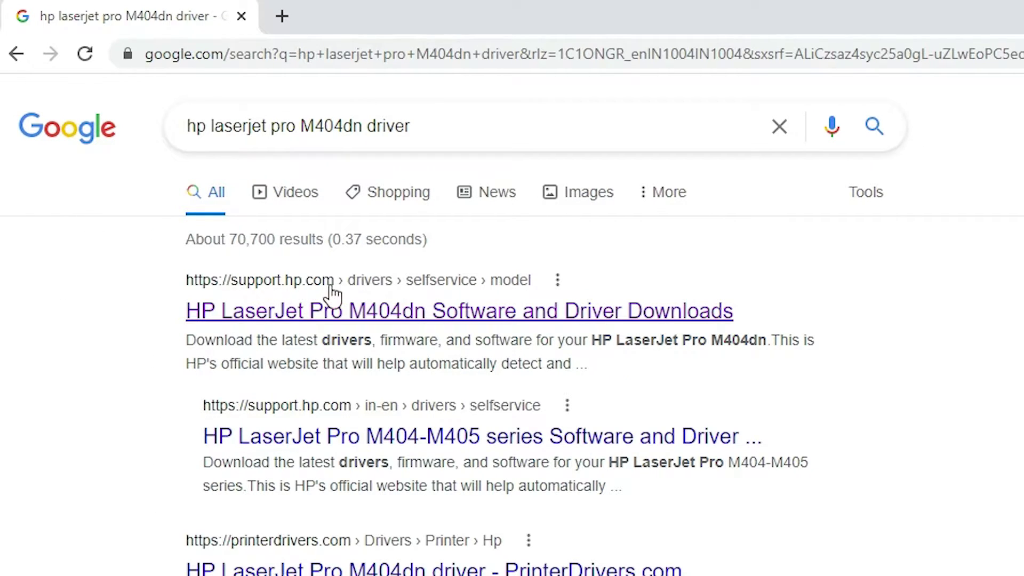
right_click(365, 310)
left_click(426, 317)
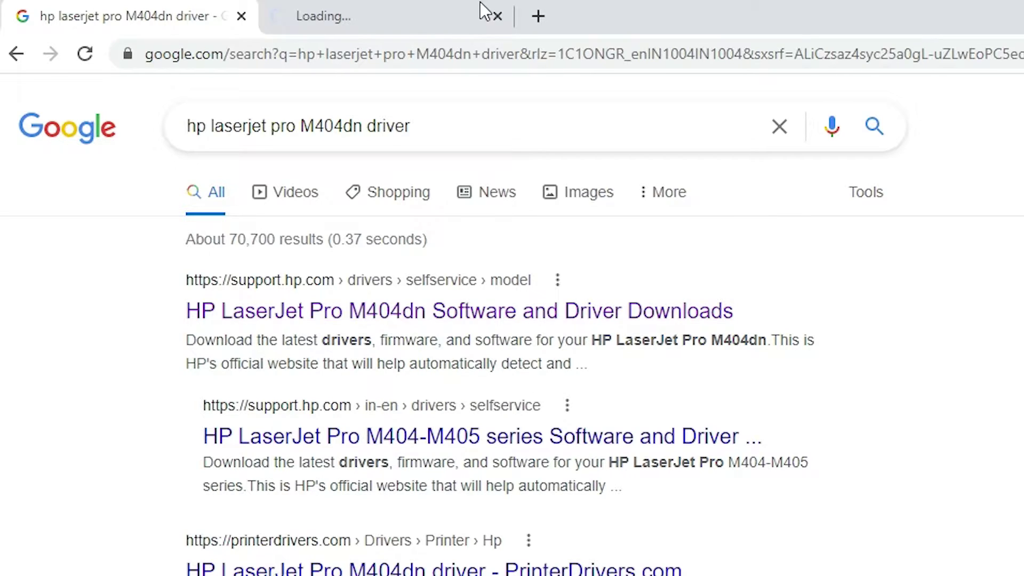
- Download the 120.1 MB Full Software Solution (Full_Webpack-48.6.4638) for the M404dn on Windows 10
left_click(483, 11)
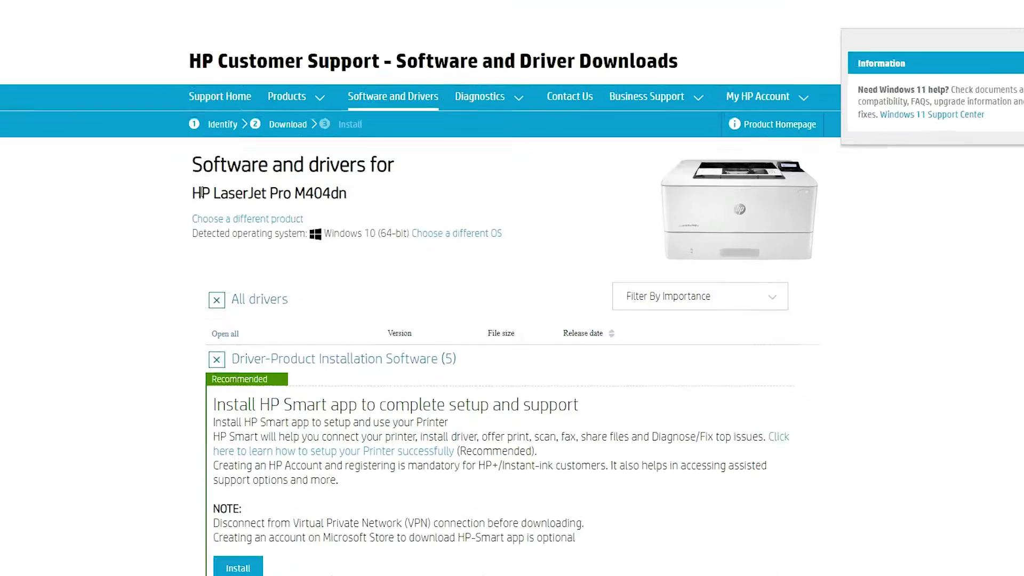
left_click_drag(193, 193, 327, 199)
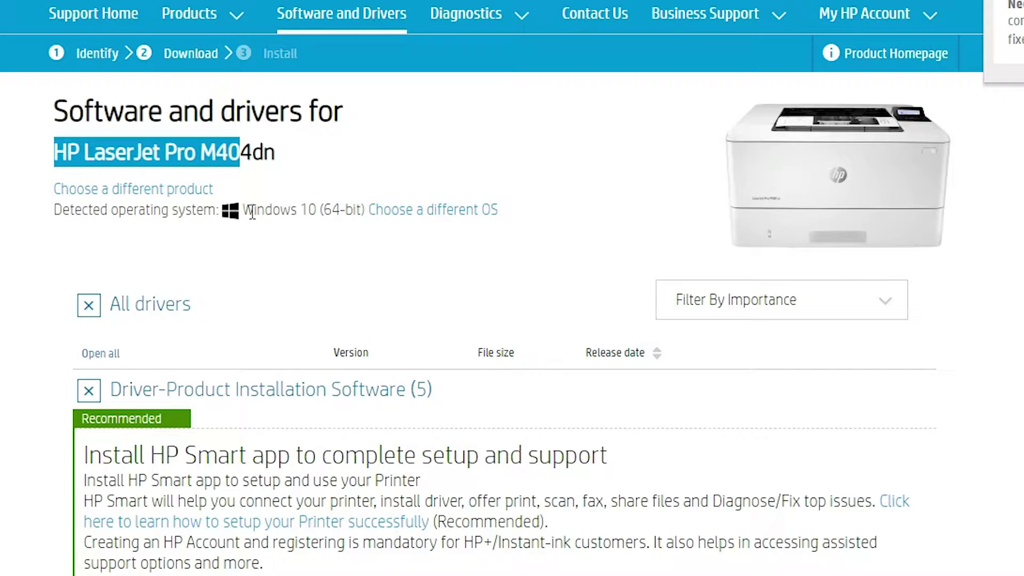
left_click_drag(246, 209, 254, 221)
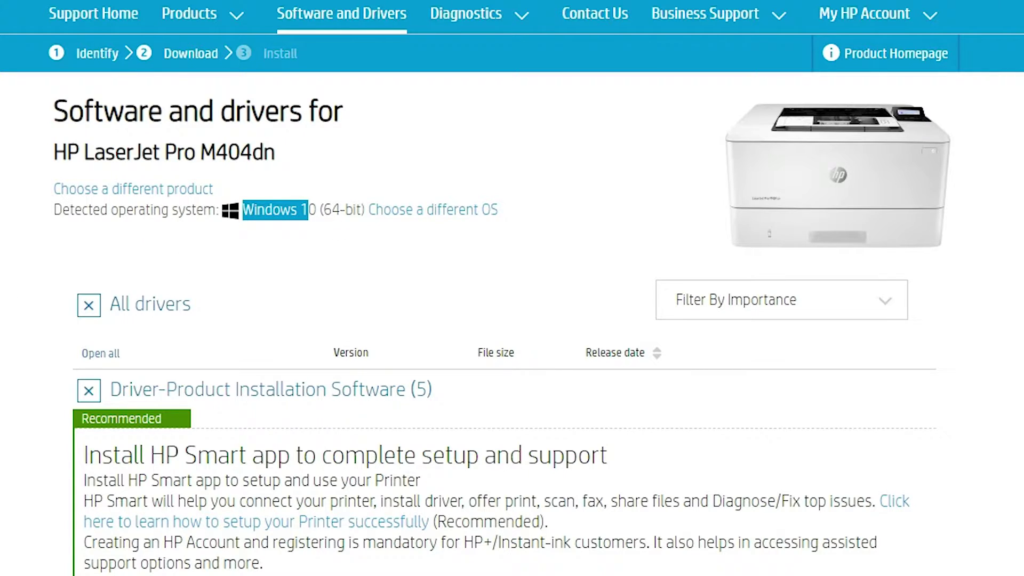
scroll(256, 171, "down", 5)
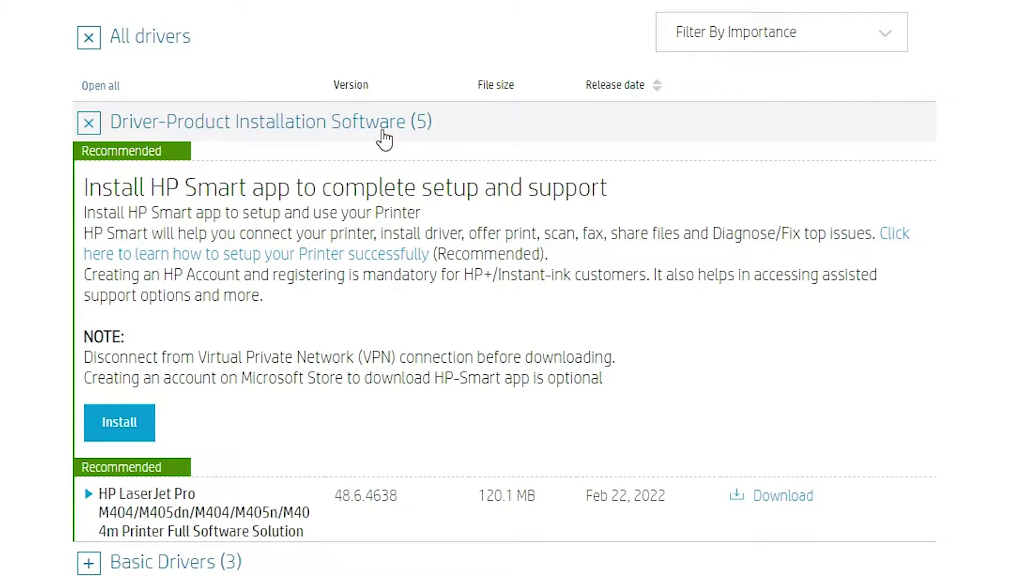
scroll(745, 439, "down", 2)
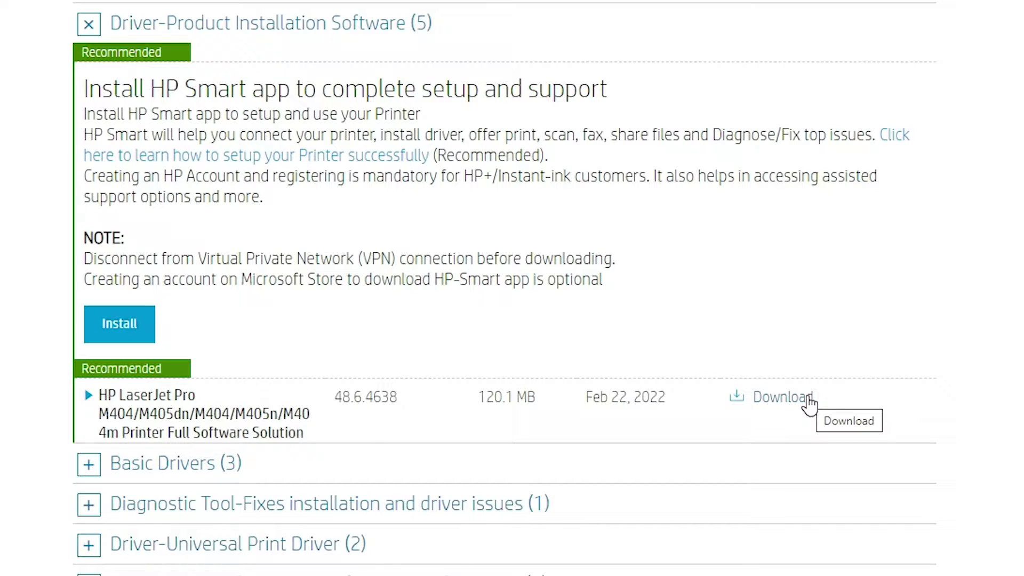
left_click(808, 405)
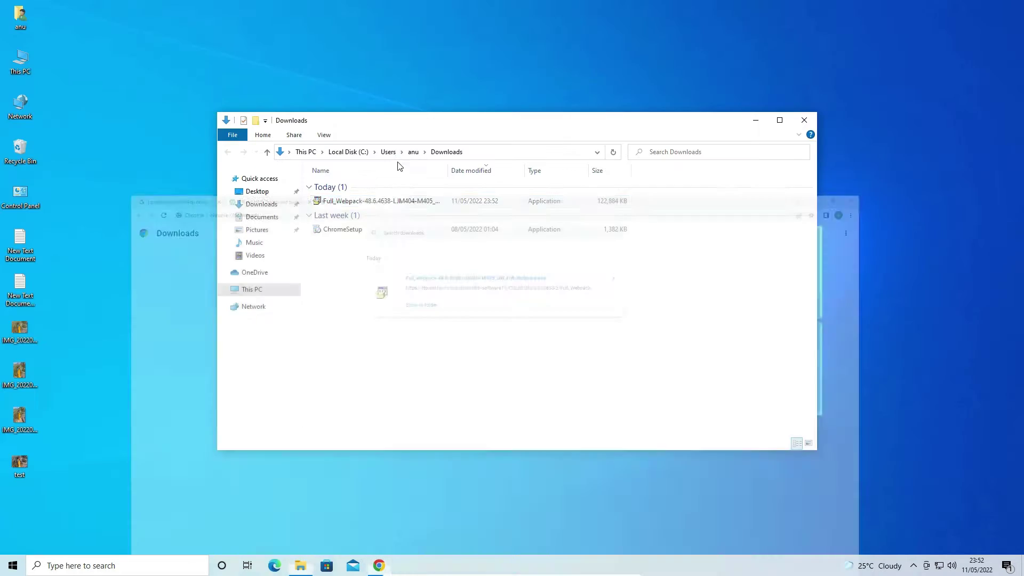
- Move the Full_Webpack installer from Downloads onto the desktop and close the Downloads window
left_click(356, 202)
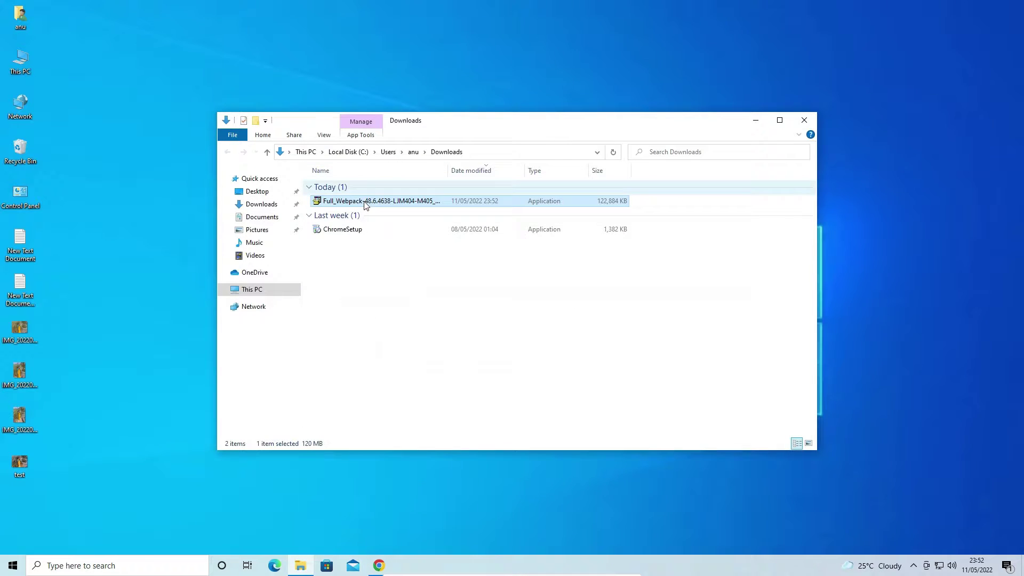
left_click_drag(356, 202, 789, 159)
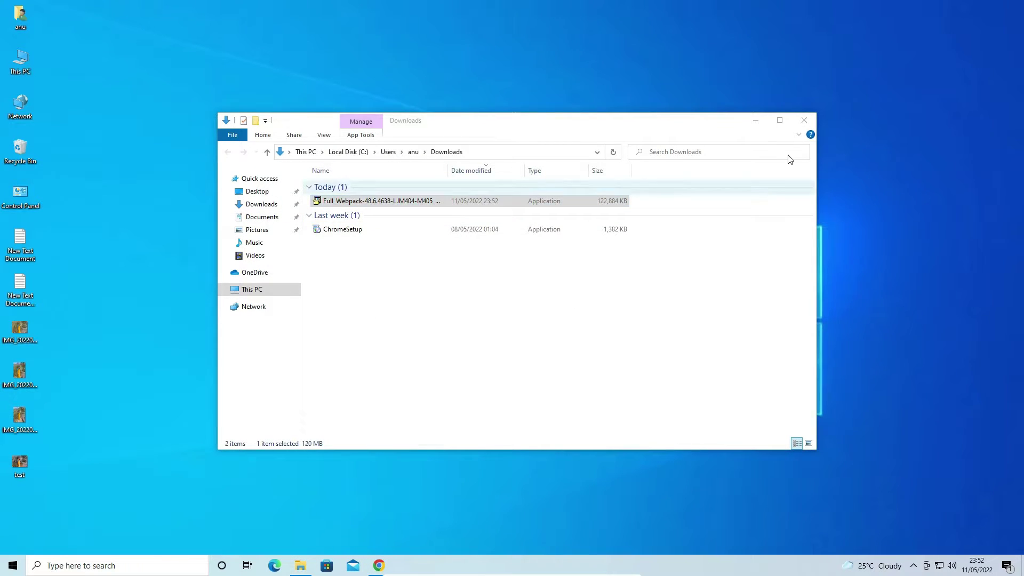
left_click(803, 120)
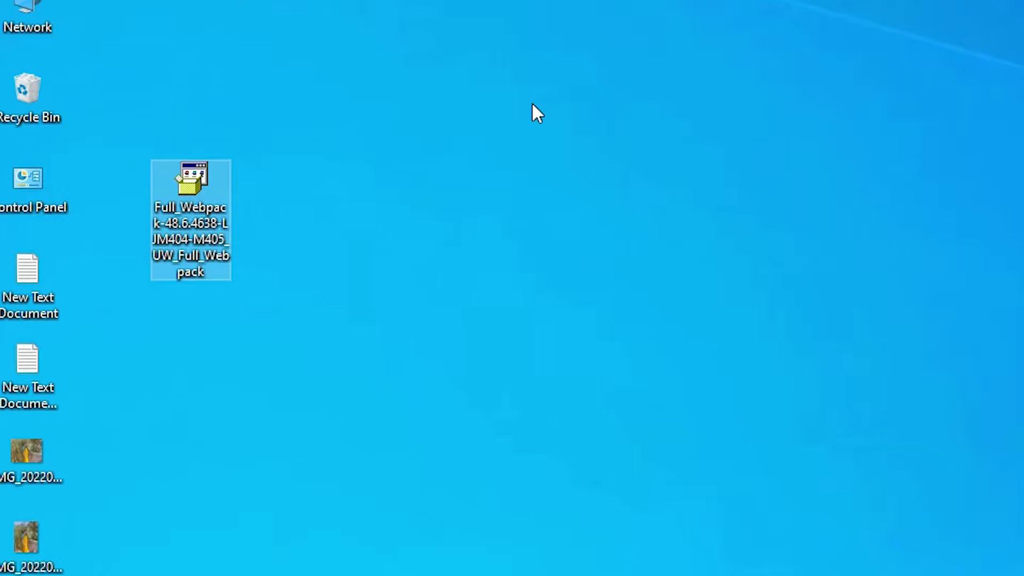
- Extract the Full_Webpack installer with WinRAR into its suggested same-named desktop folder
right_click(196, 190)
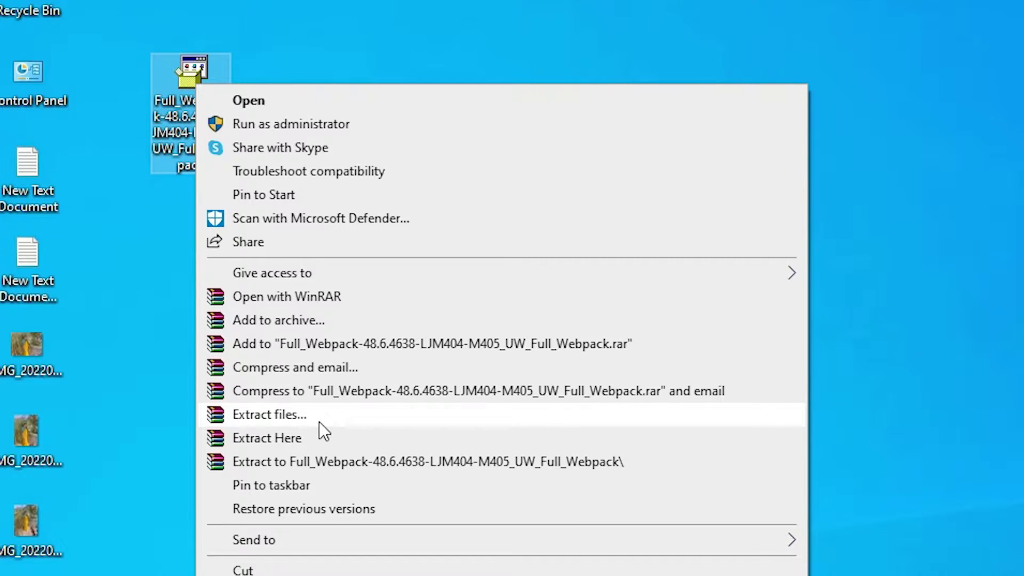
left_click(580, 60)
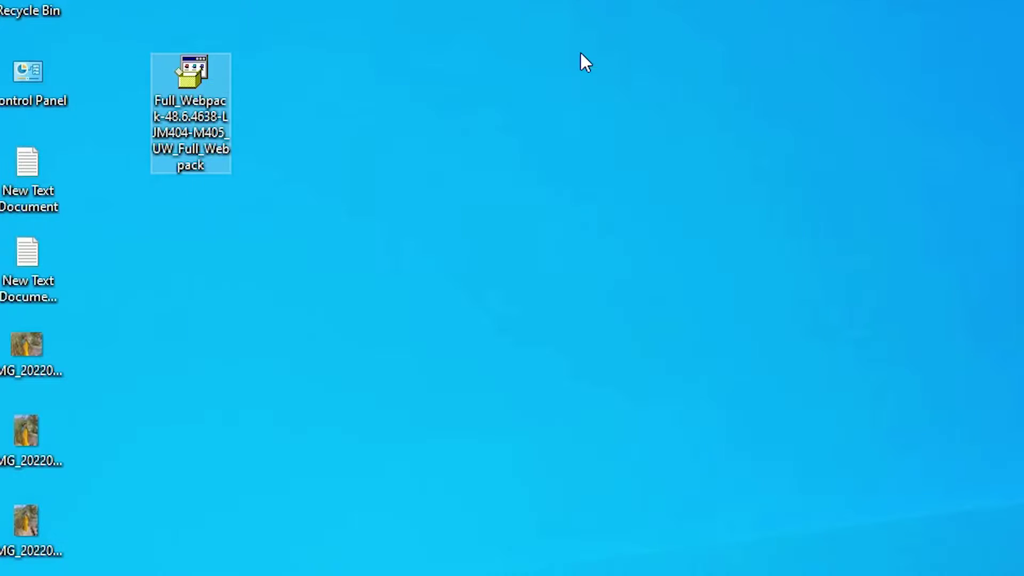
right_click(194, 97)
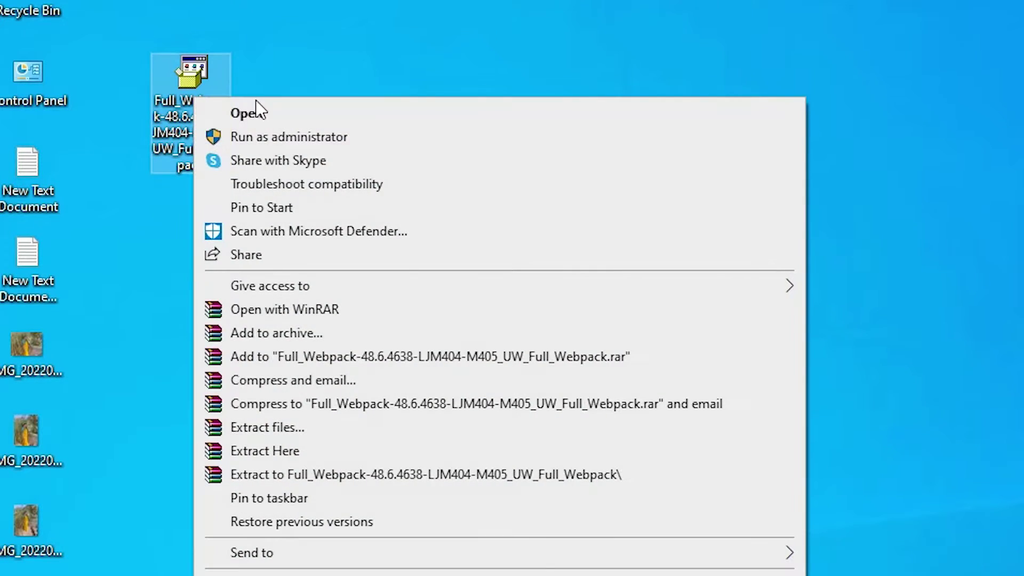
left_click(277, 431)
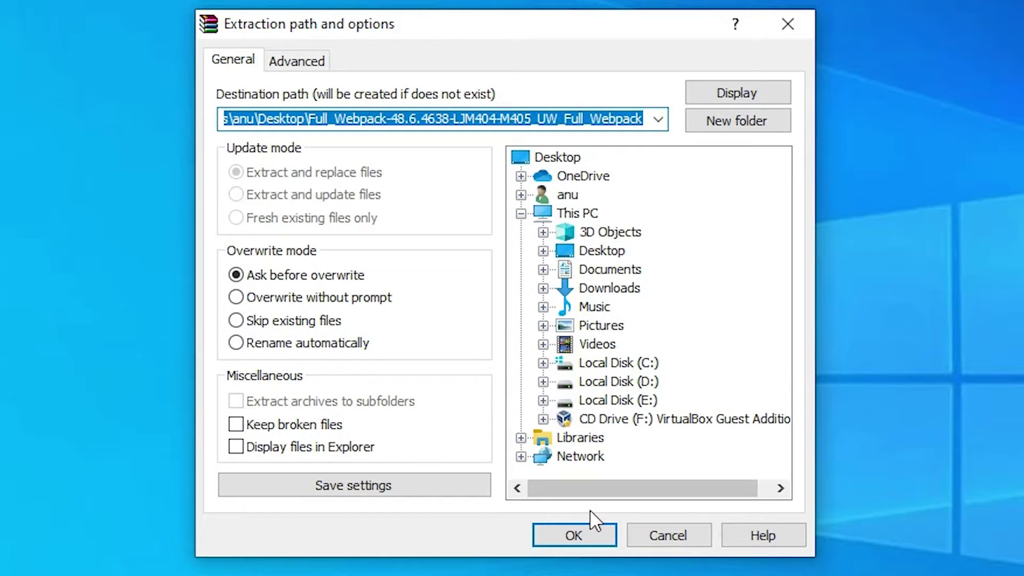
left_click(561, 539)
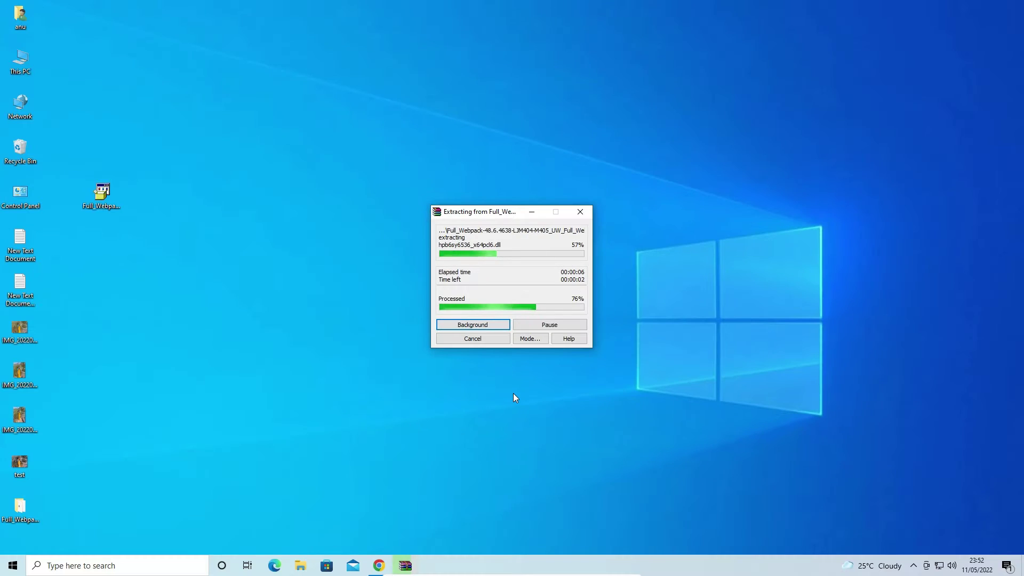
- Place the extracted folder beside the installer and look through its 136 files, including LJ405x64
left_click_drag(20, 509, 106, 286)
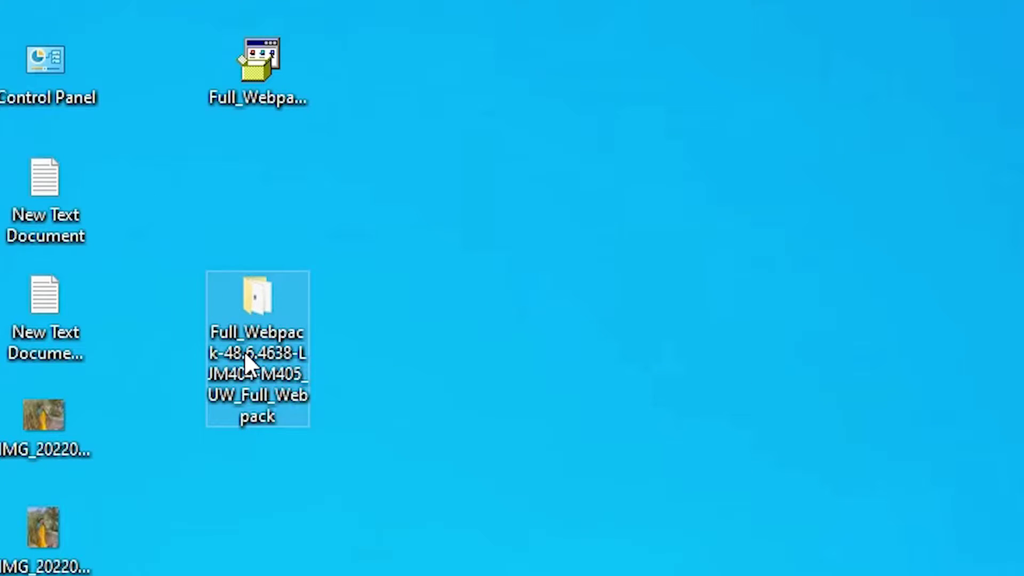
double_click(244, 351)
scroll(314, 378, "down", 15)
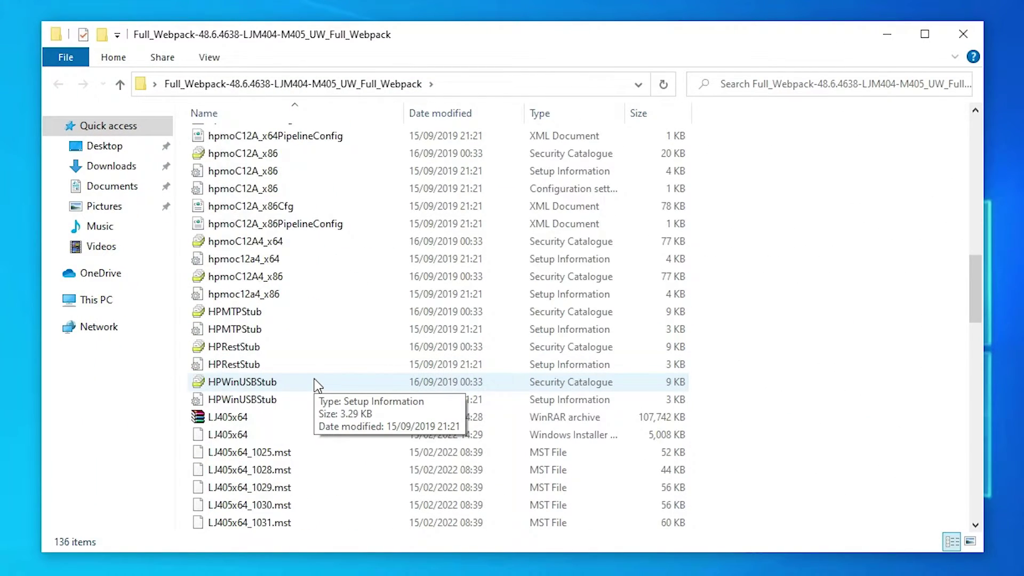
scroll(314, 379, "down", 4)
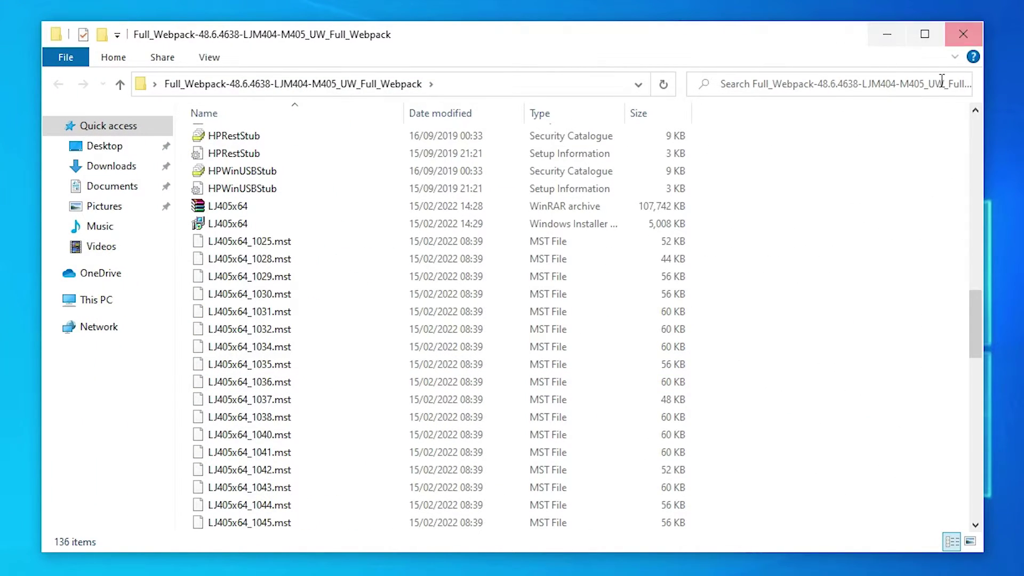
left_click(962, 34)
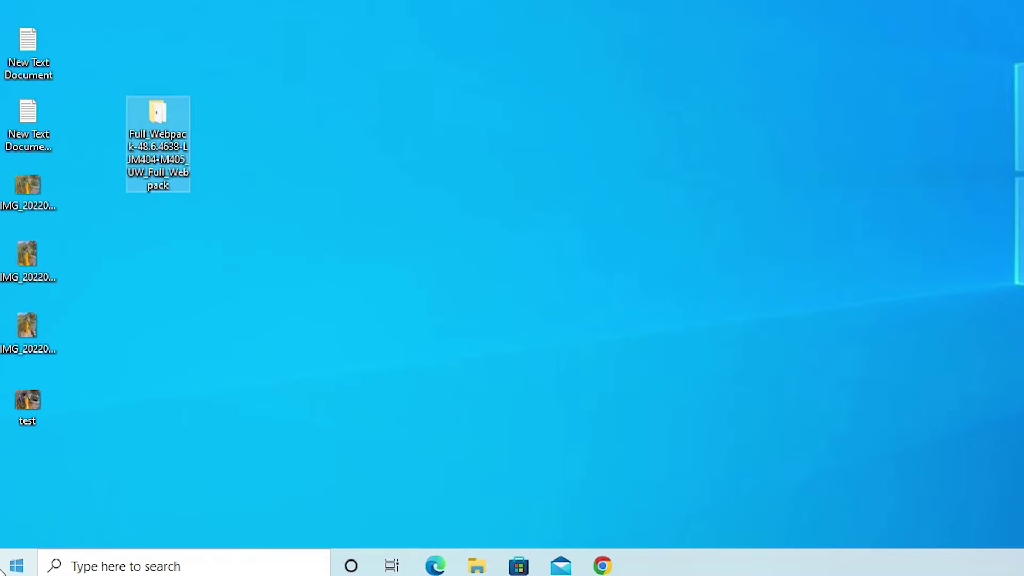
- Find Control Panel from the taskbar search and go to its Devices and Printers page
left_click(5, 568)
type("c")
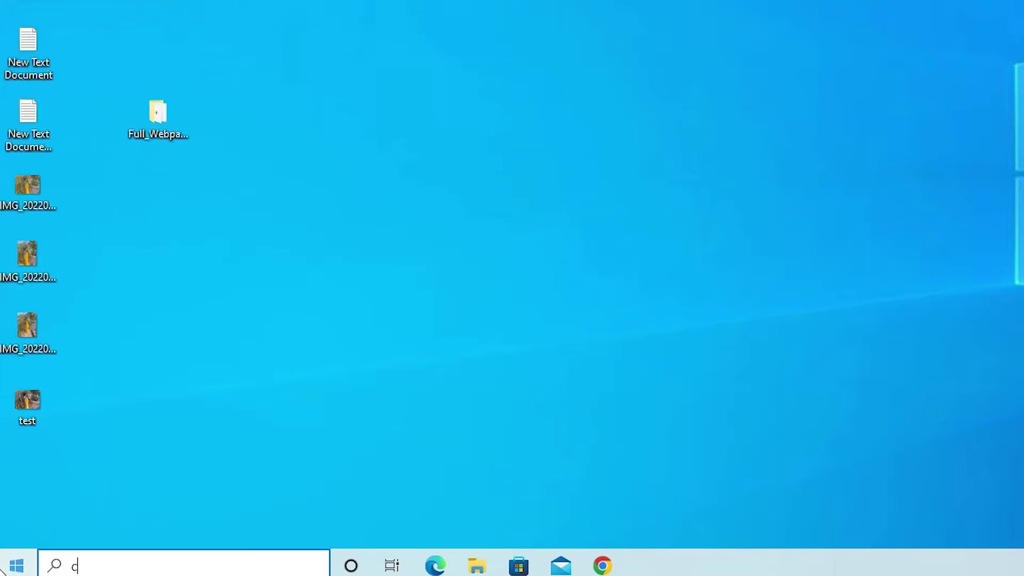
type("o")
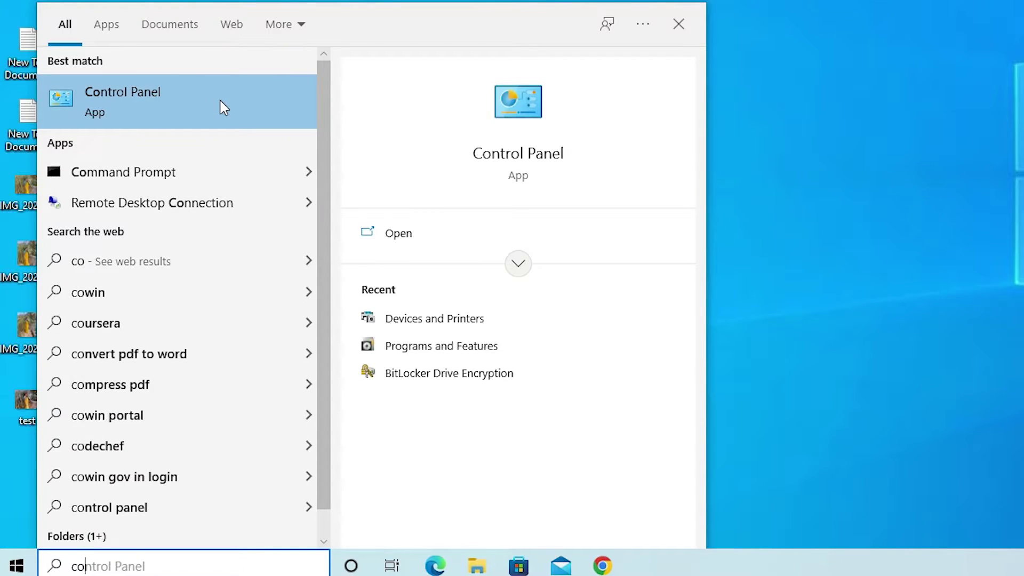
left_click(110, 101)
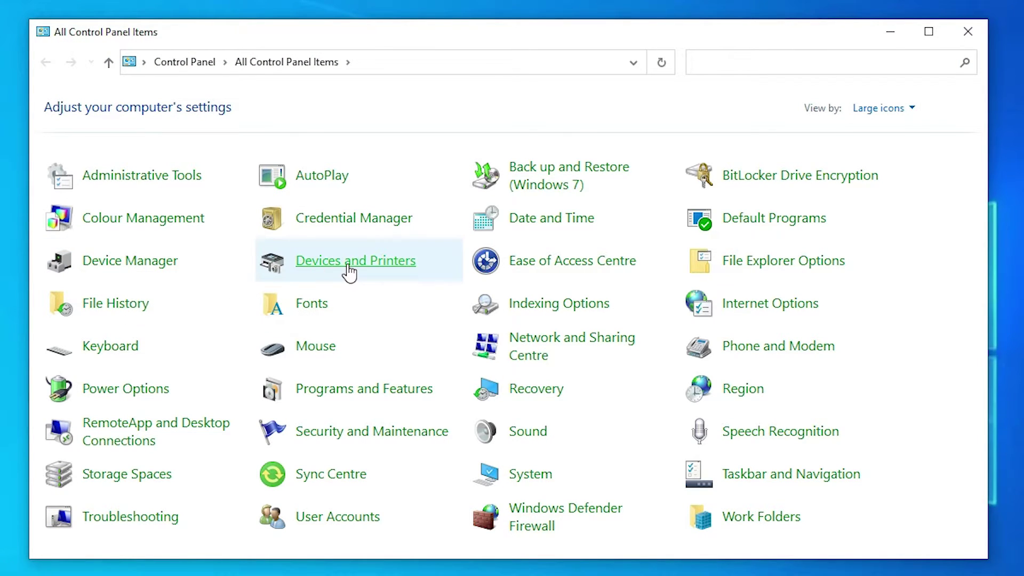
left_click(393, 271)
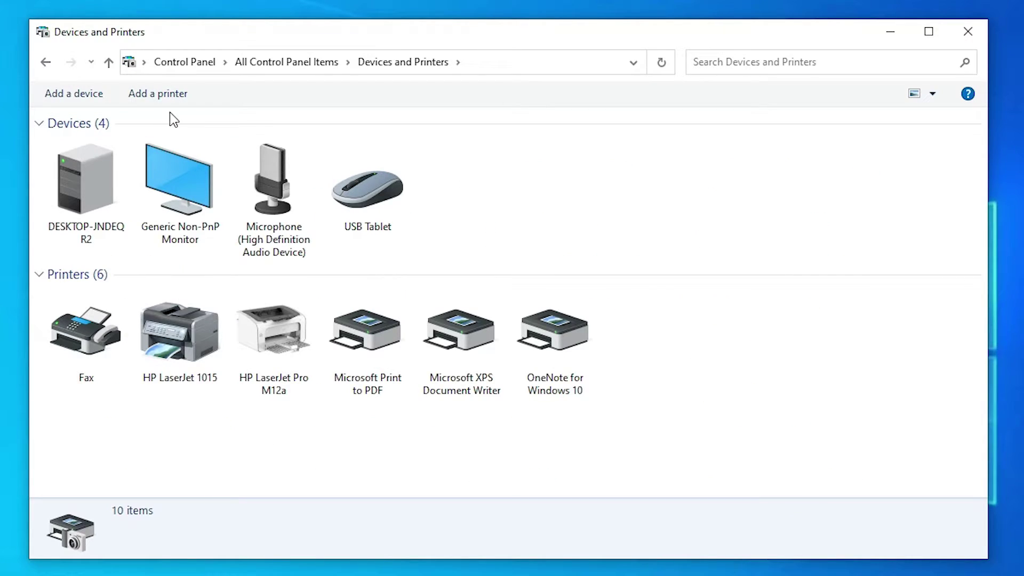
- Start Add a printer and choose 'The printer that I want isn't listed' after the empty search
left_click(144, 95)
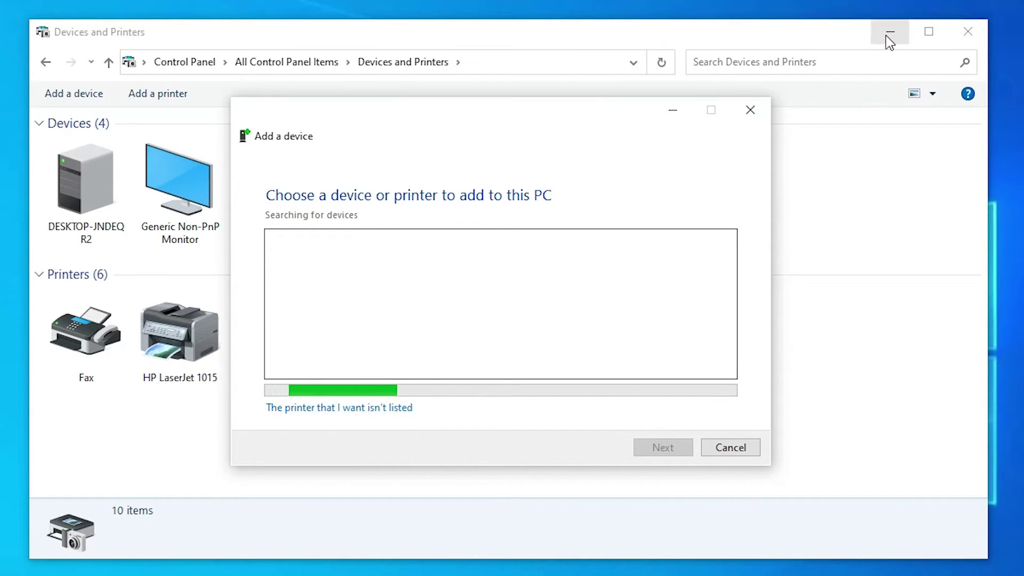
left_click(919, 31)
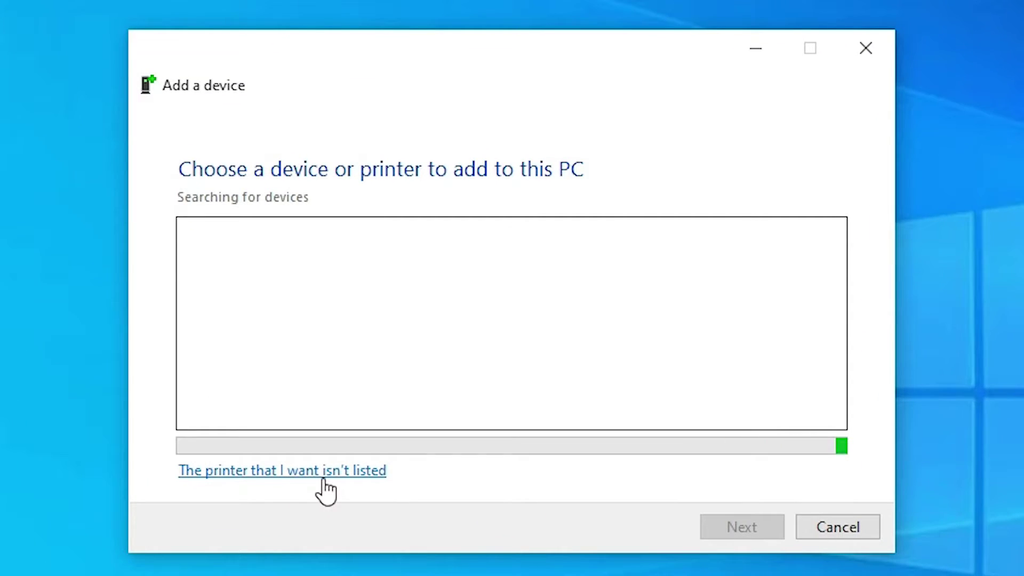
left_click(324, 480)
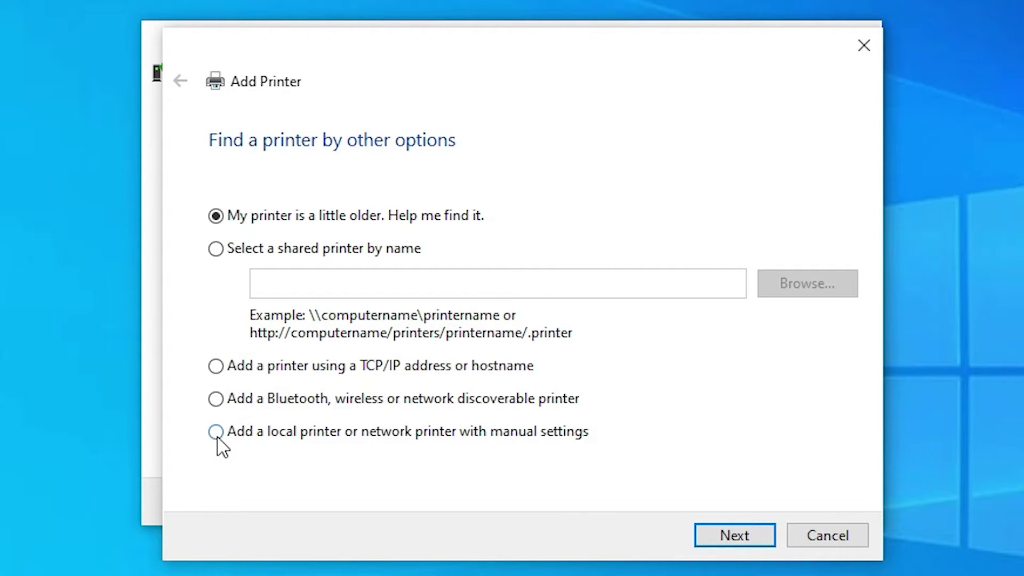
- Add a local printer manually on existing port USB001 (Virtual printer port for USB)
left_click(737, 537)
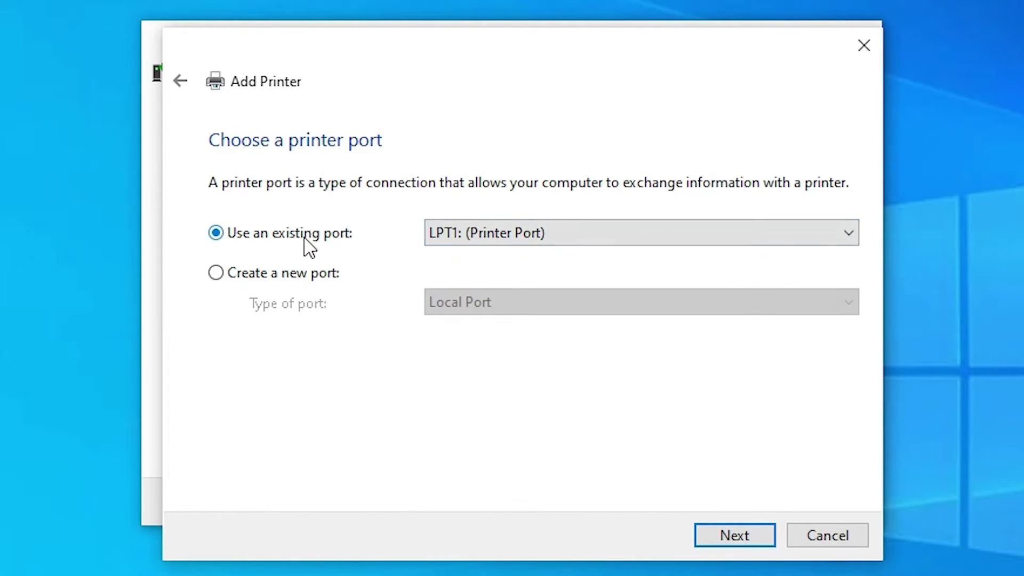
left_click(475, 239)
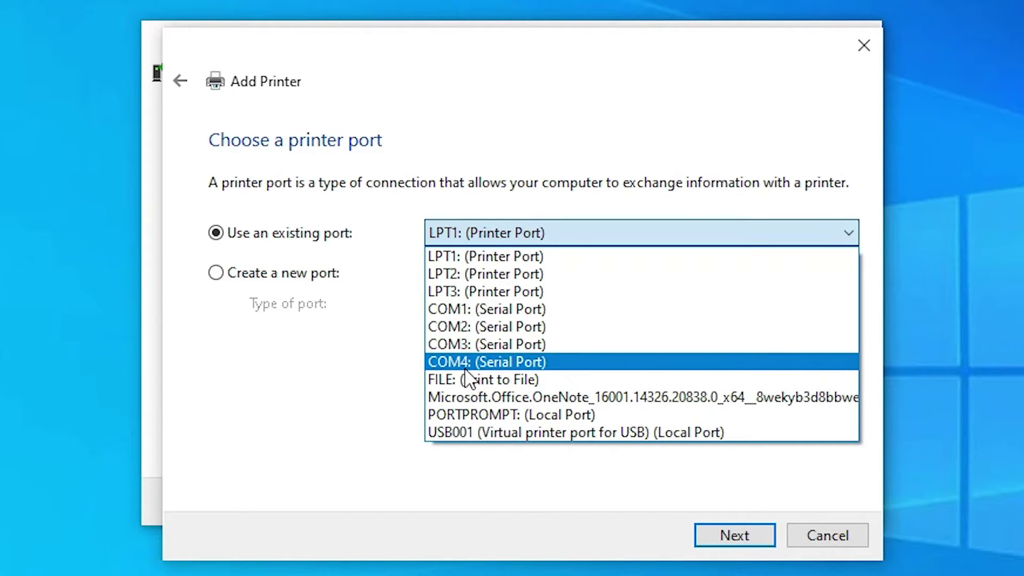
left_click(485, 433)
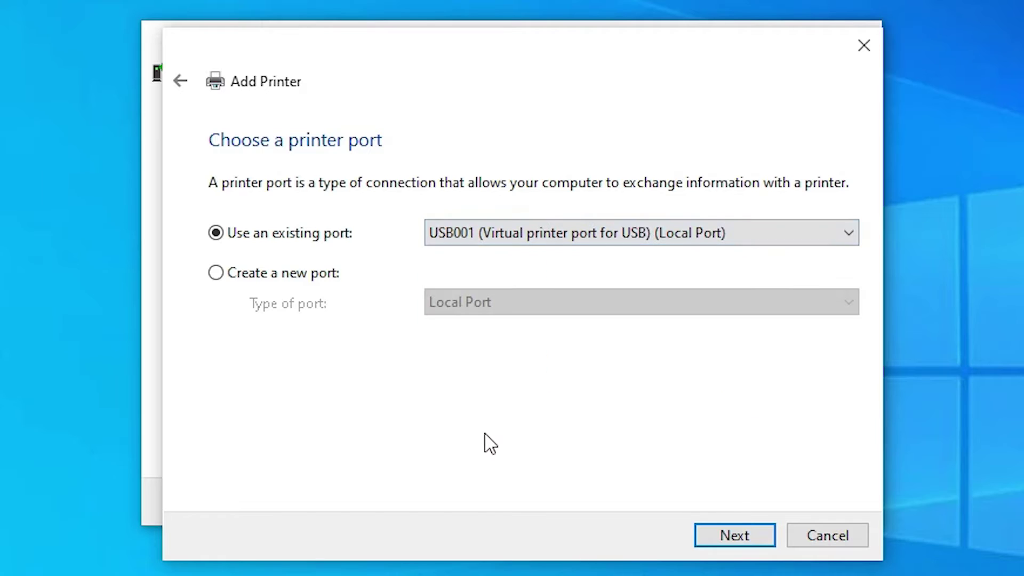
- Use Have Disk to load Autorun.inf from the desktop Full_Webpack folder as the driver source
left_click(722, 529)
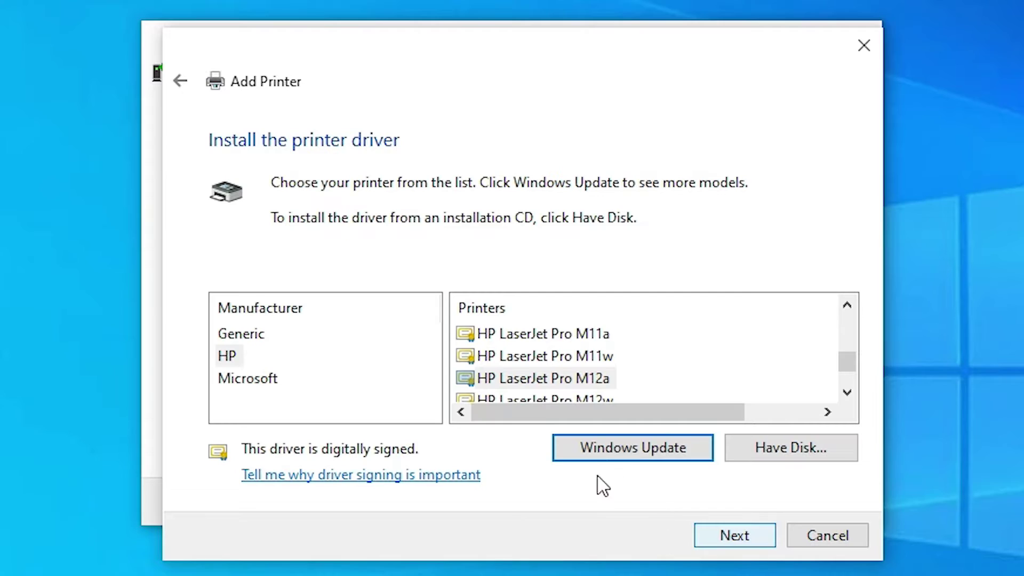
left_click(812, 448)
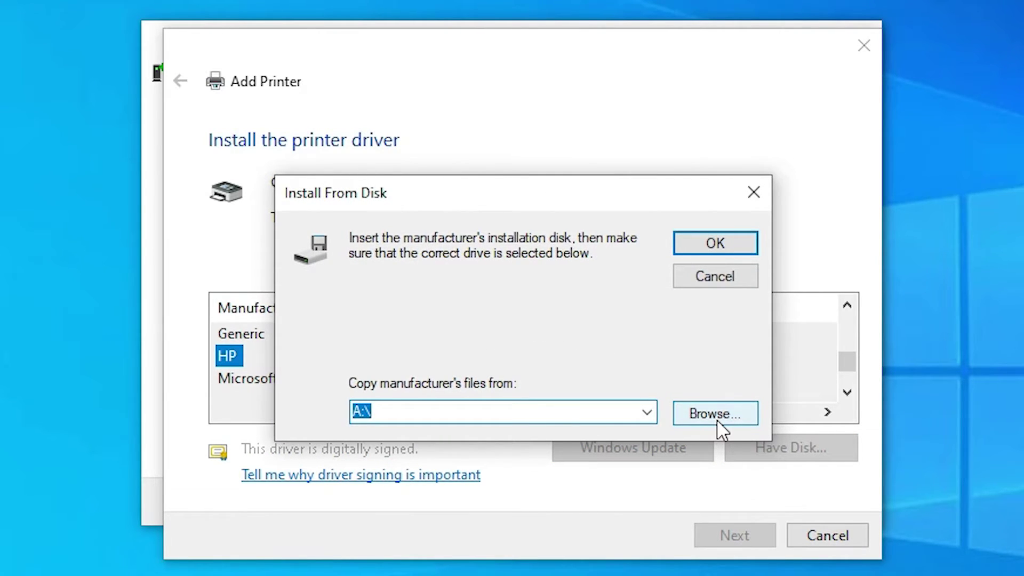
left_click(735, 419)
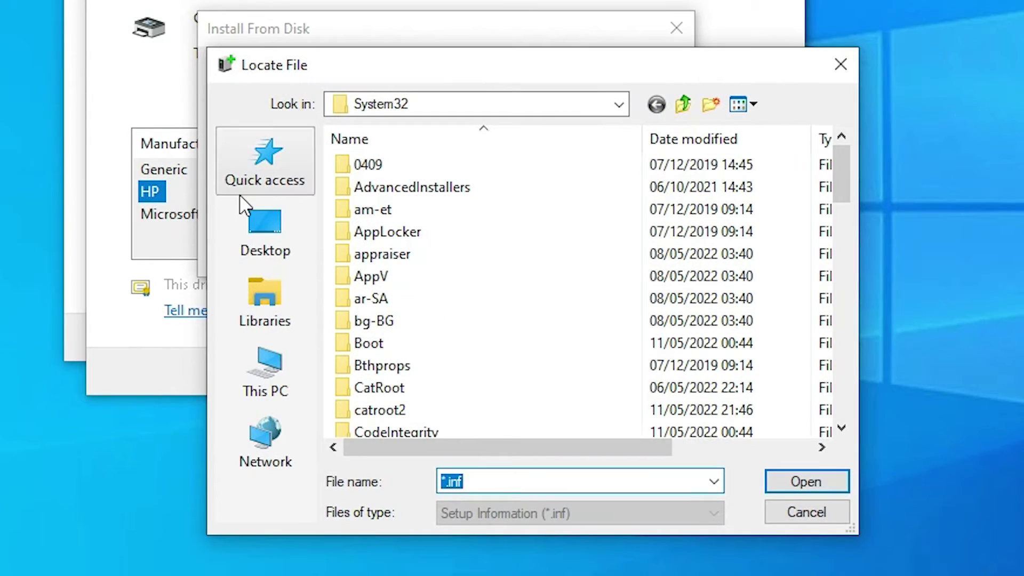
left_click(313, 378)
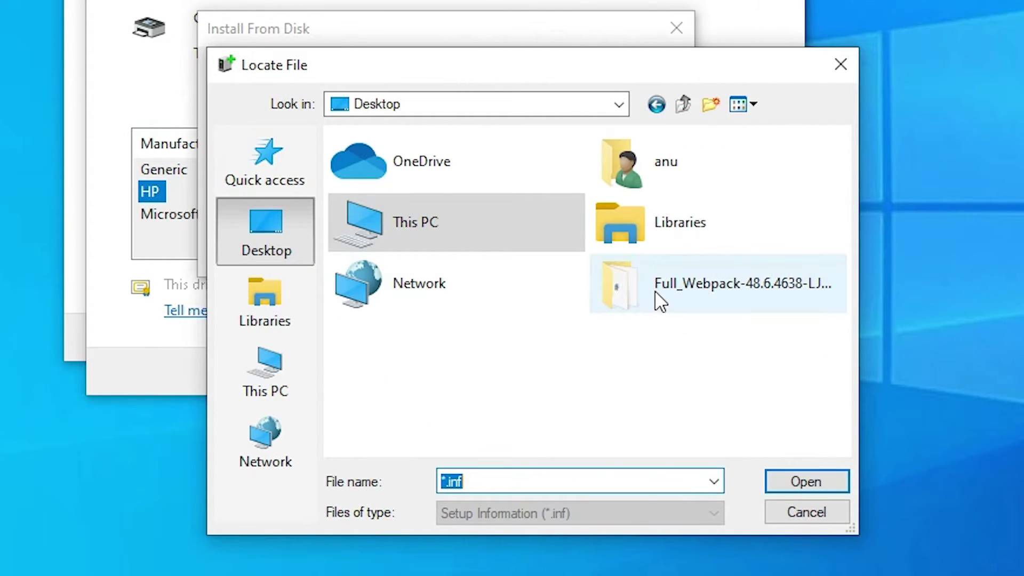
double_click(669, 287)
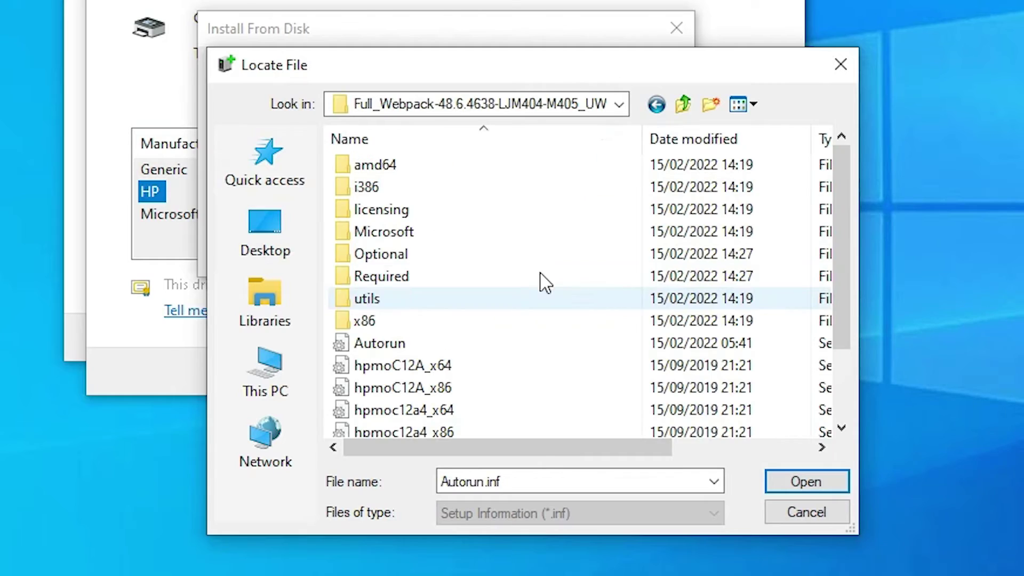
scroll(525, 279, "down", 2)
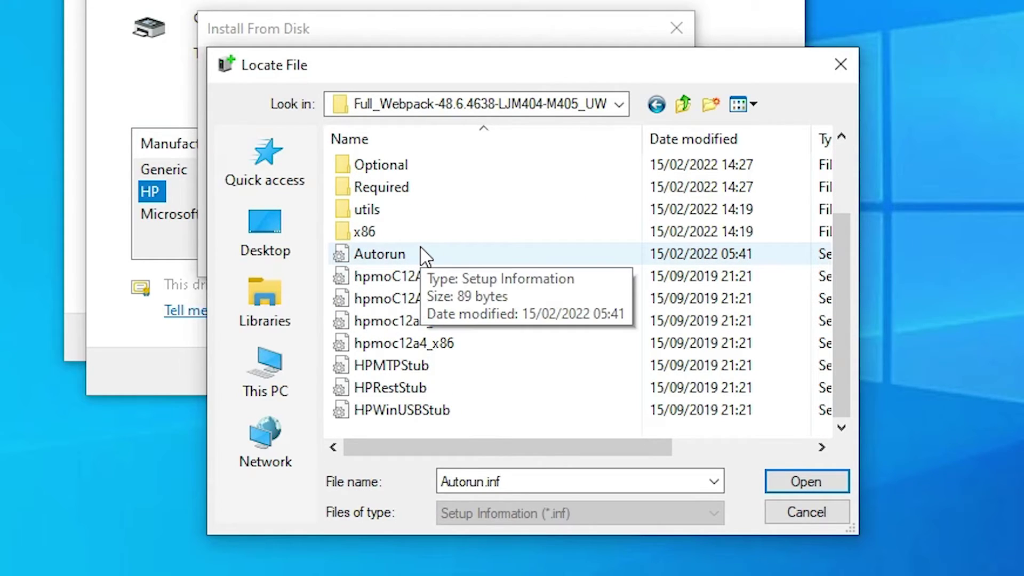
key("Down")
key("Down")
key("Down")
key("Down")
key("Down")
key("Down")
key("Down")
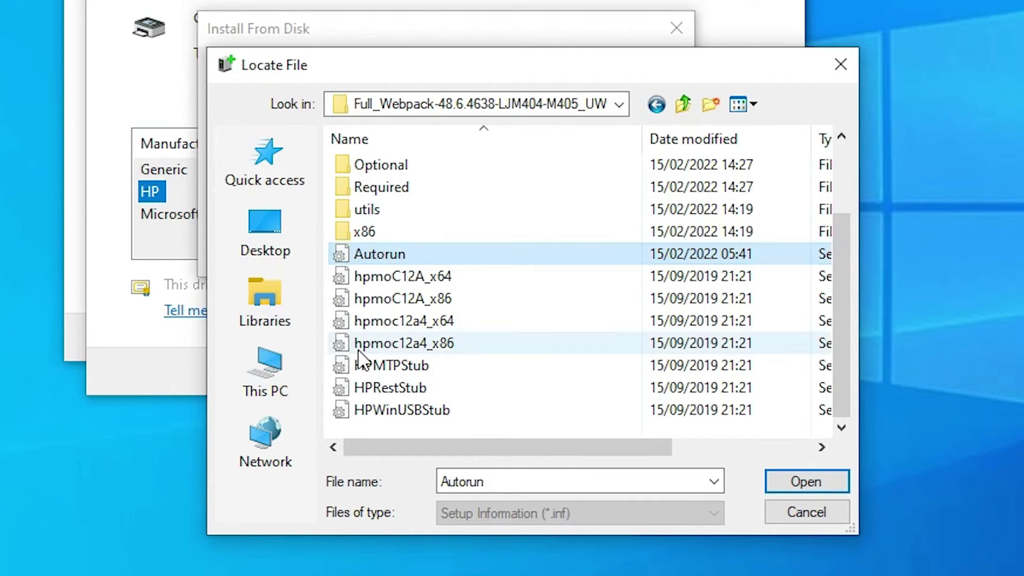
left_click(421, 255)
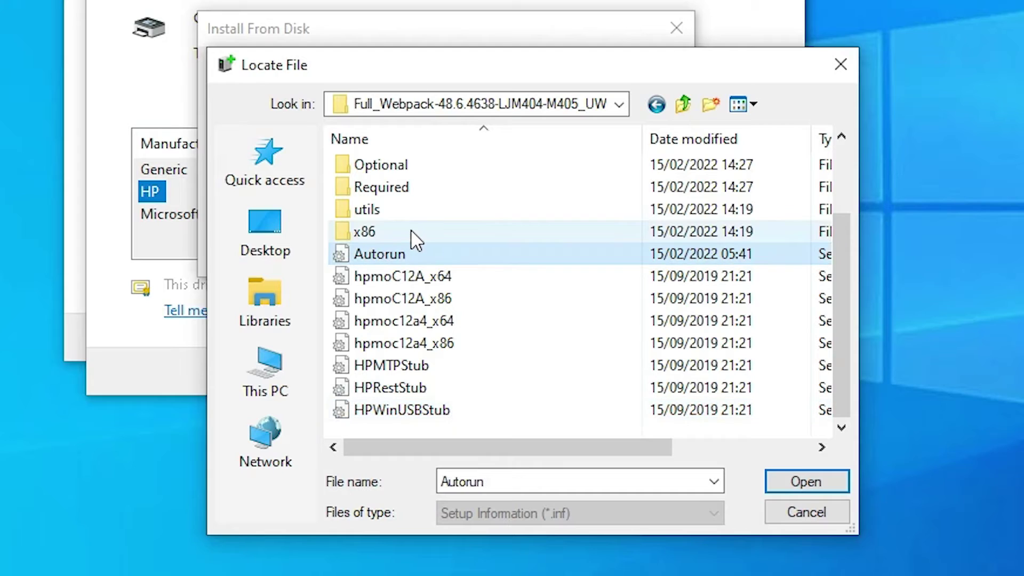
double_click(395, 255)
- Choose the HP LaserJet Pro M404-M405 PCL 6 (V3) driver from the disk list
left_click(637, 78)
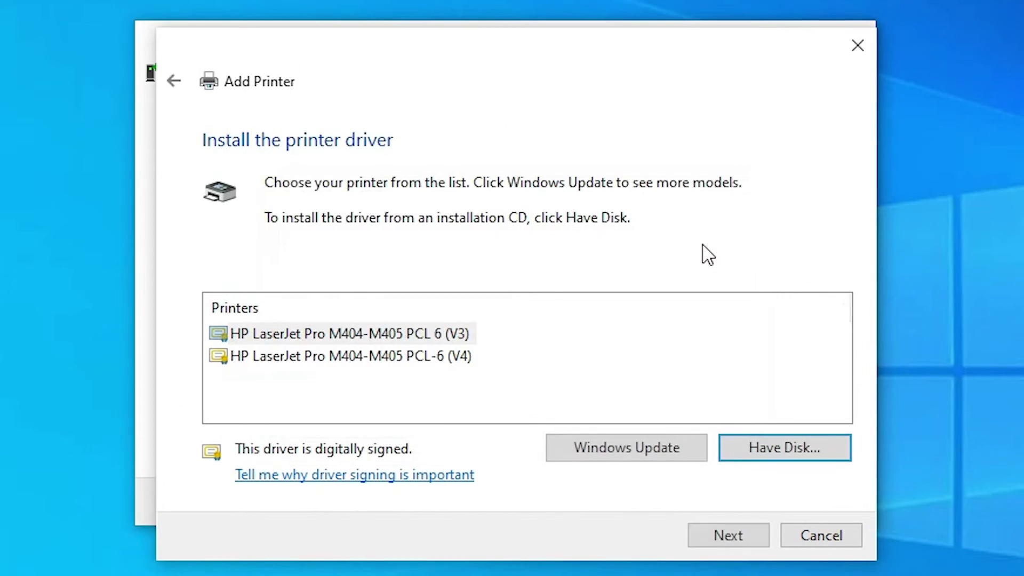
left_click(396, 335)
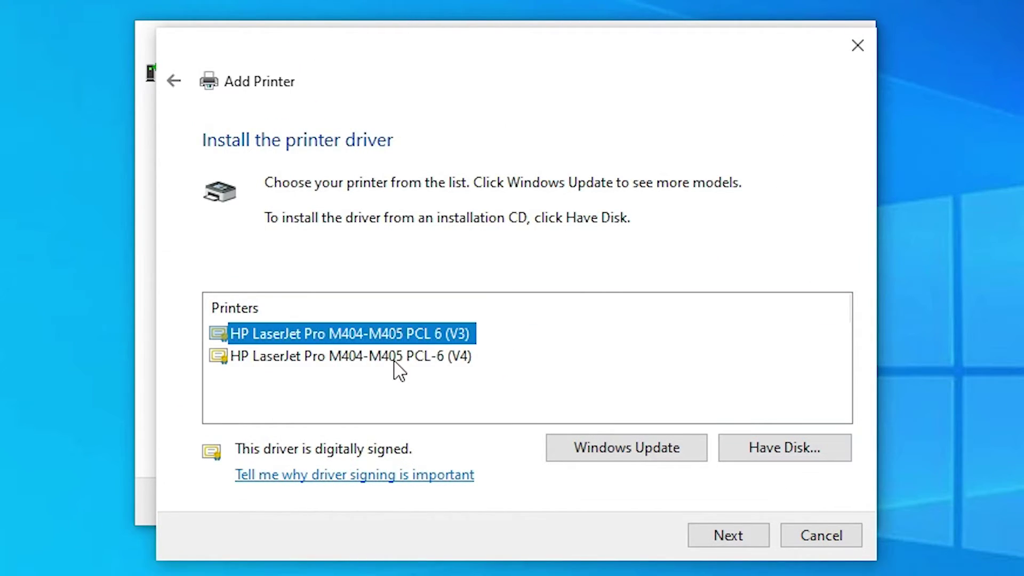
left_click(398, 356)
left_click(399, 336)
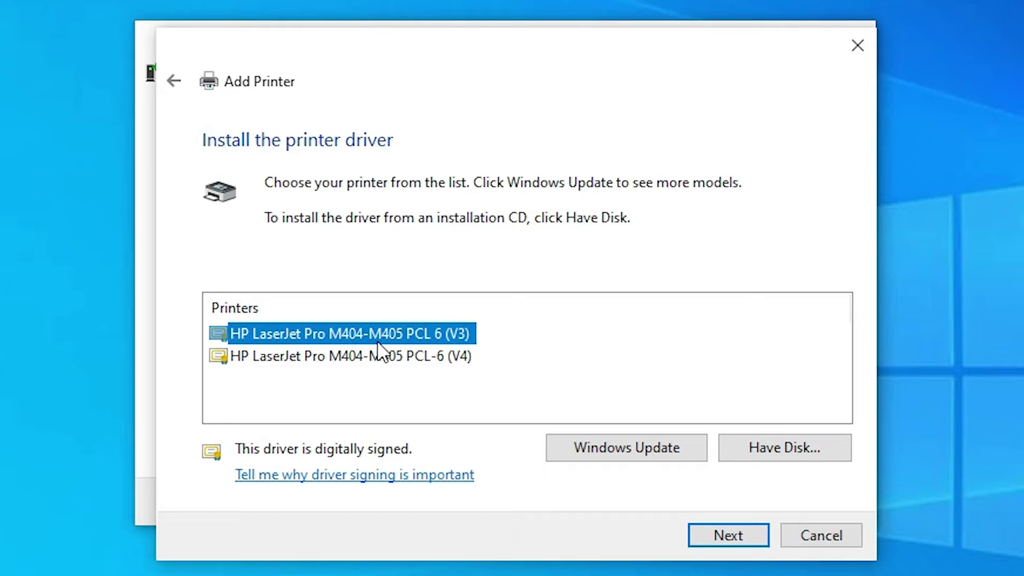
- Name the printer 'HP LaserJet Pro M404 dn' and begin its installation
left_click(722, 540)
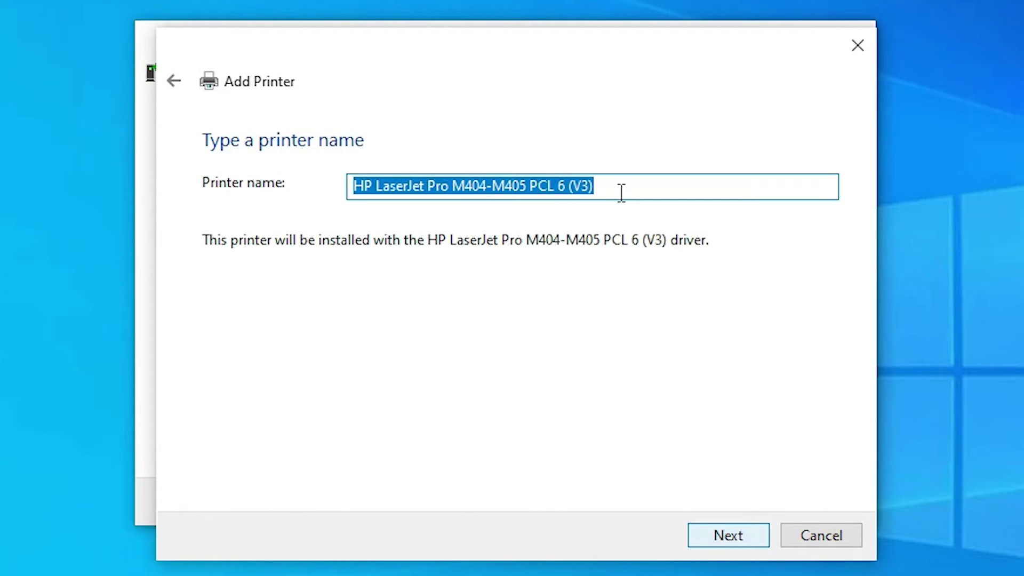
left_click(541, 189)
left_click_drag(496, 186, 642, 187)
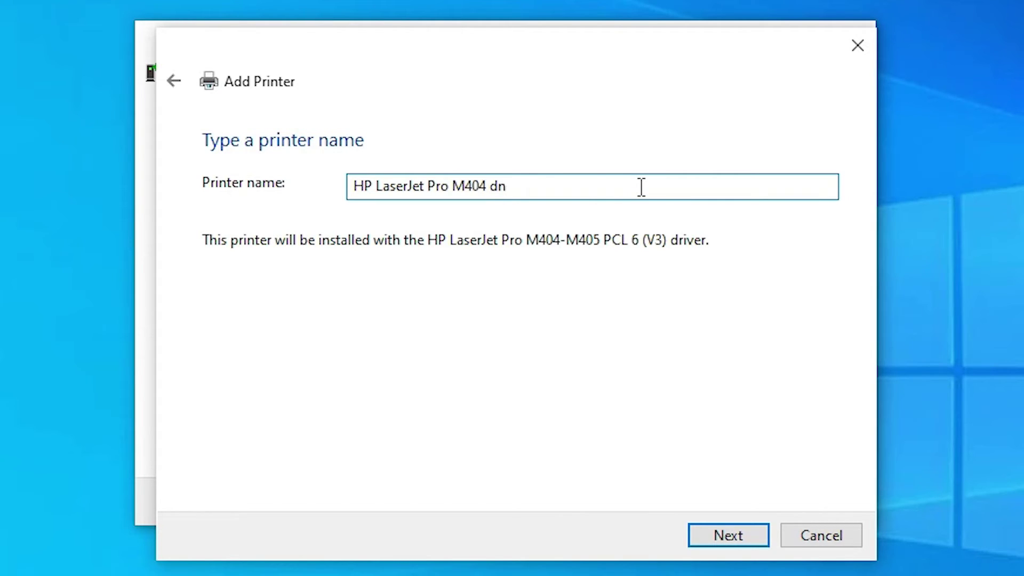
left_click(740, 538)
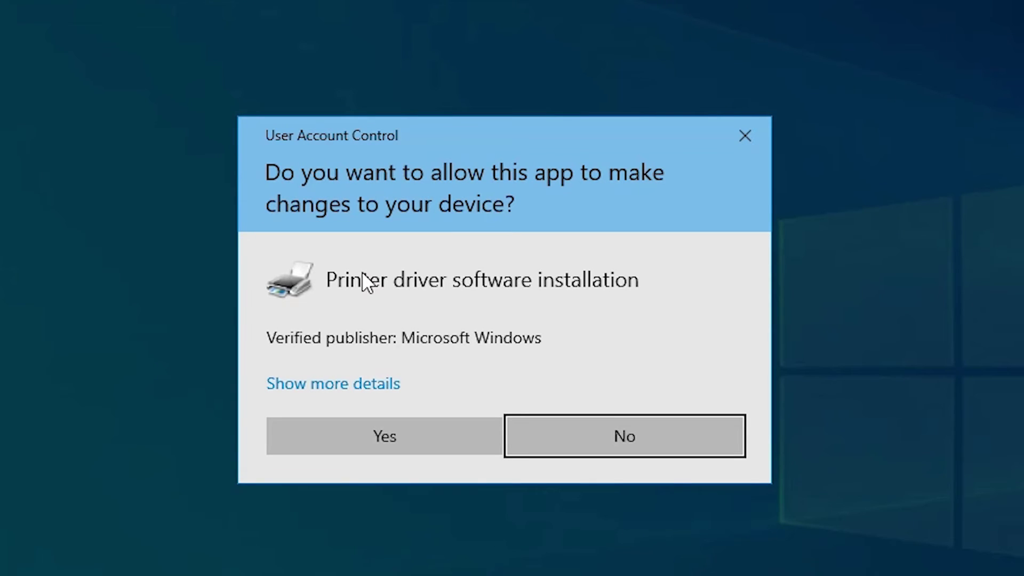
- Approve the User Account Control prompt and finish adding HP LaserJet Pro M404 dn
left_click(394, 430)
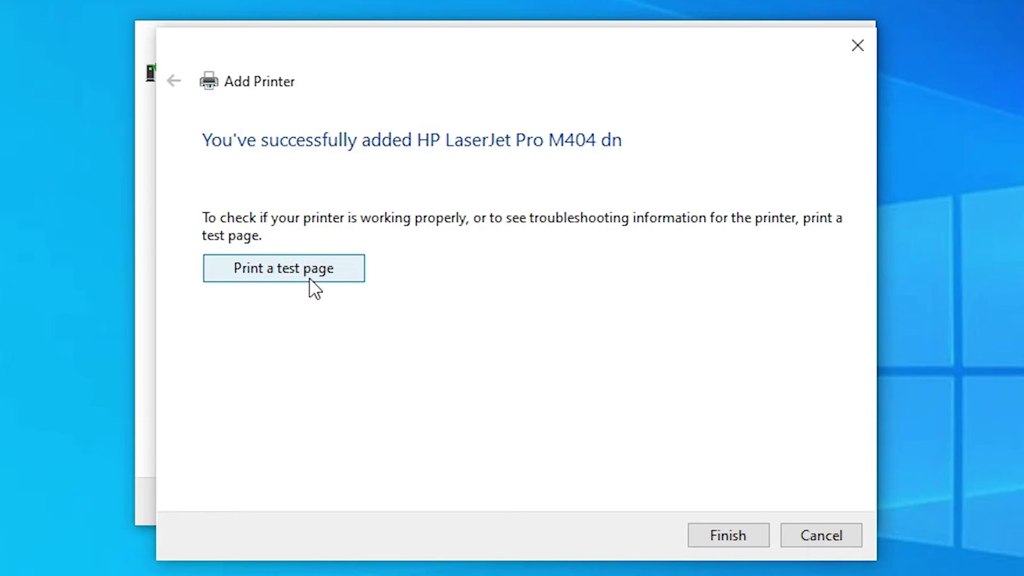
left_click(713, 540)
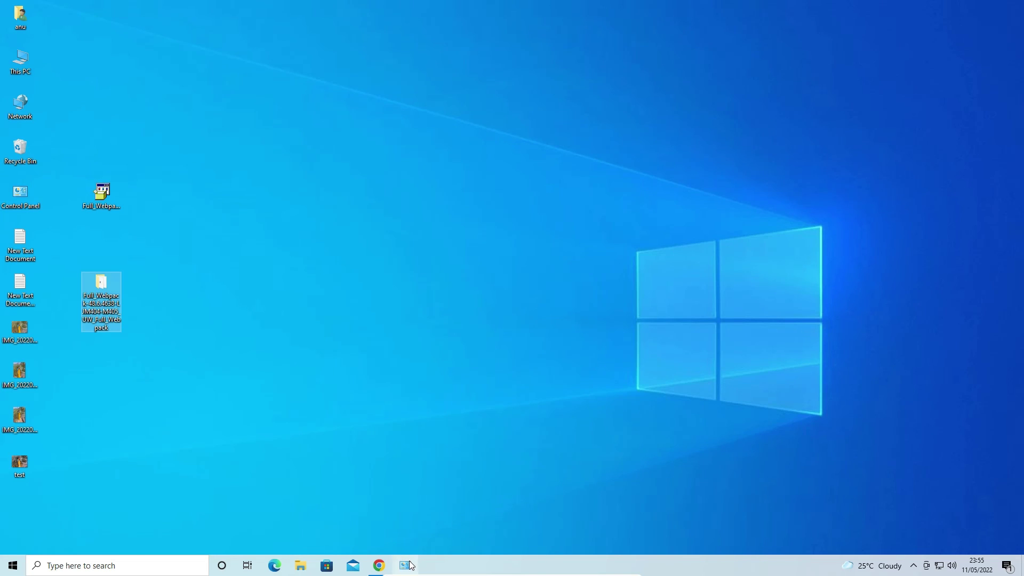
- Restore Devices and Printers and point to the newly listed HP LaserJet Pro M404 dn
left_click(409, 565)
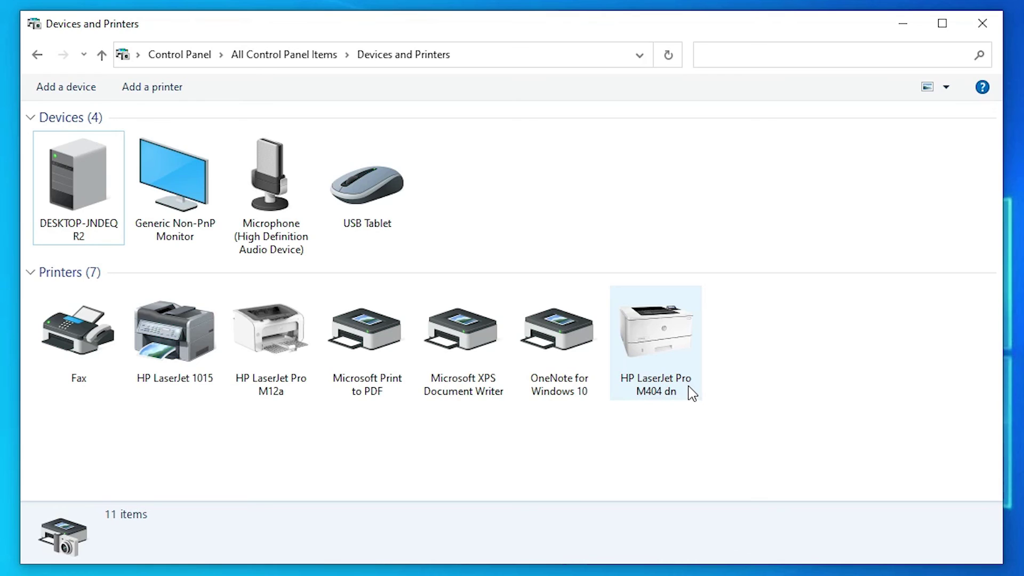
mouse_move(691, 393)
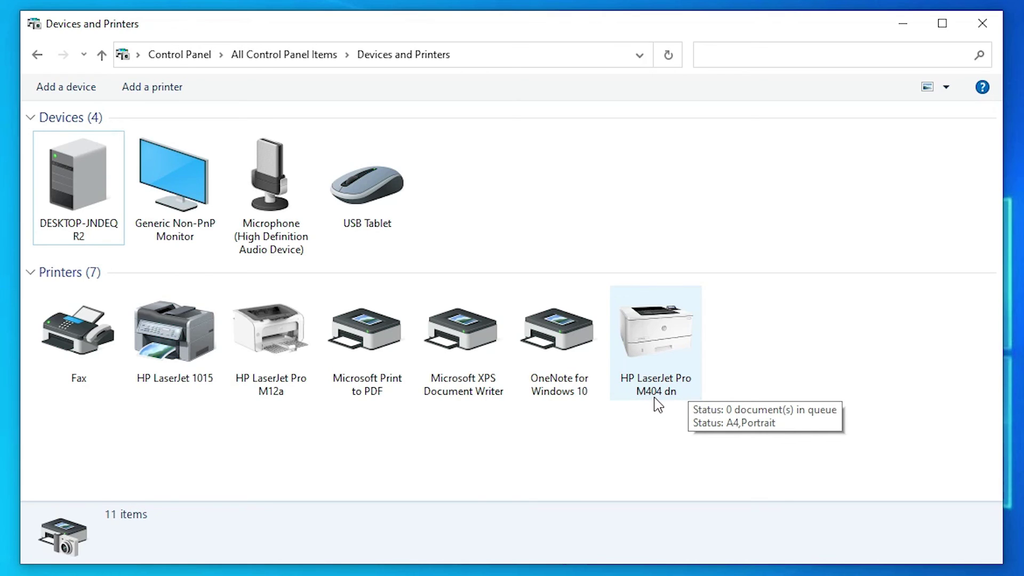